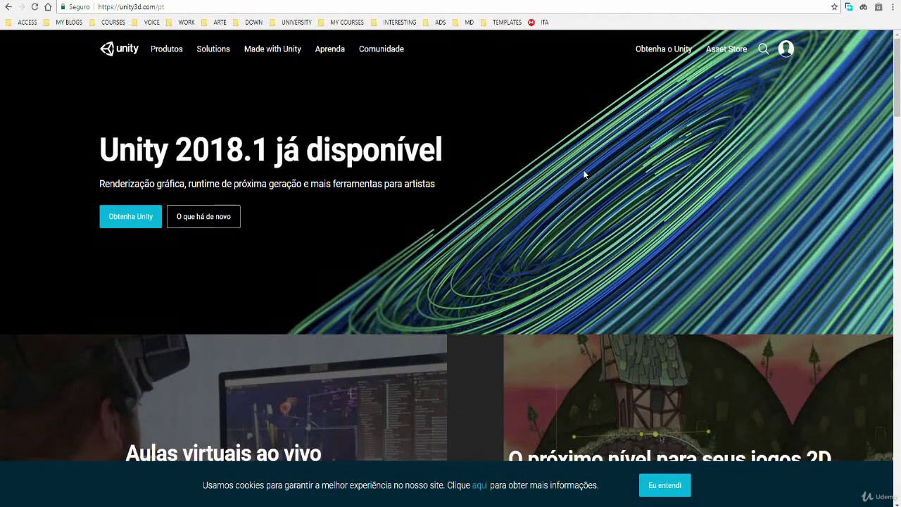
# - Bring up the Unity ID panel from the account icon on the unity3d.com homepage
pyautogui.click(786, 49)
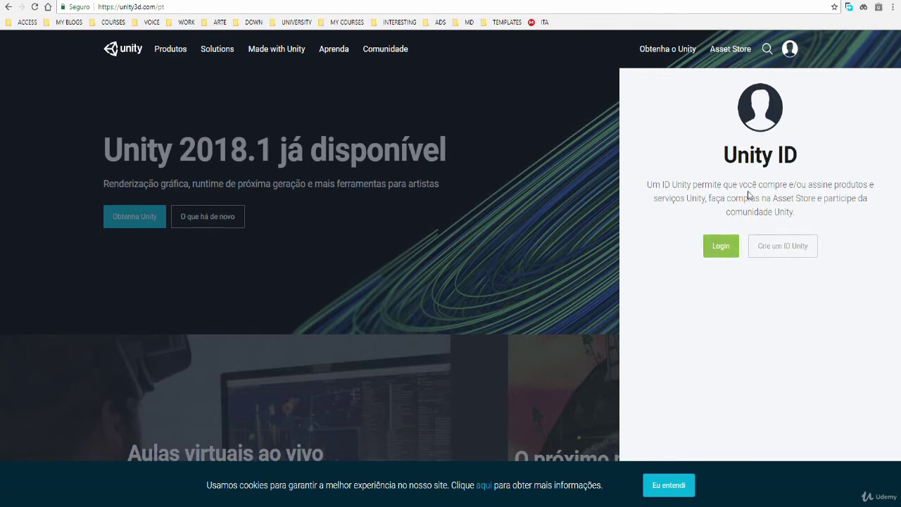
# - Log in to Unity ID with the account's email and password and sign in
pyautogui.click(725, 252)
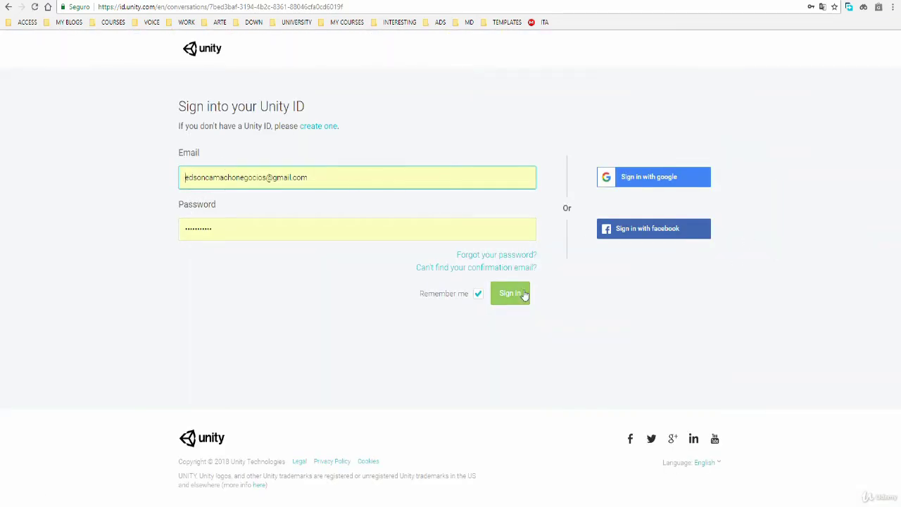
pyautogui.click(521, 299)
pyautogui.click(521, 299)
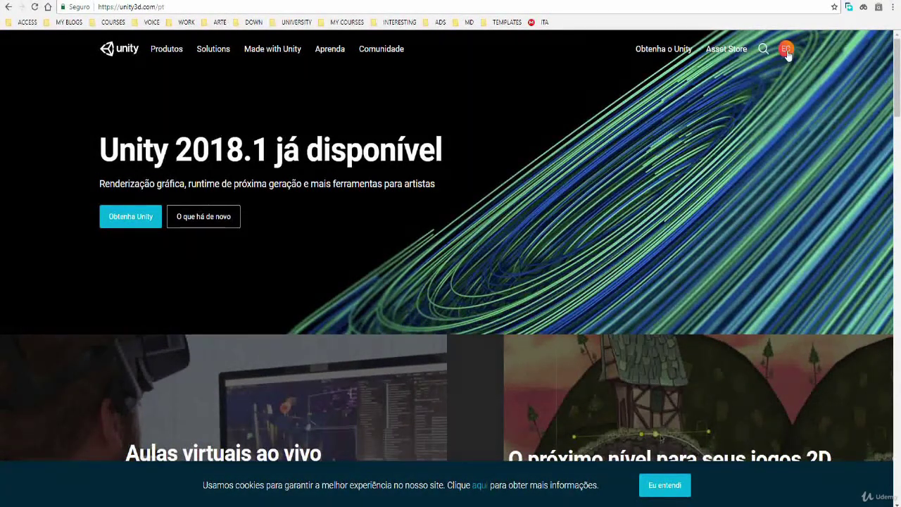
# - Go to Organizações from the avatar menu to list the account's two organizations
pyautogui.click(787, 52)
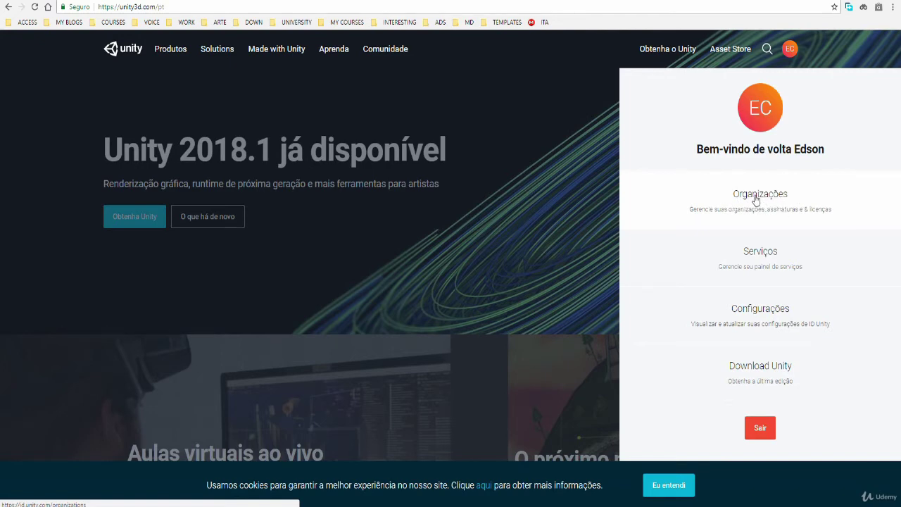
pyautogui.click(535, 161)
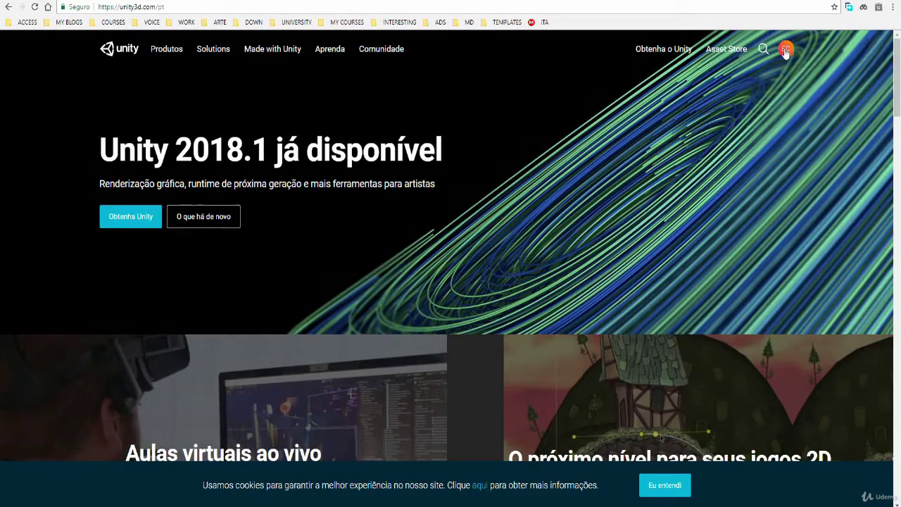
pyautogui.click(790, 49)
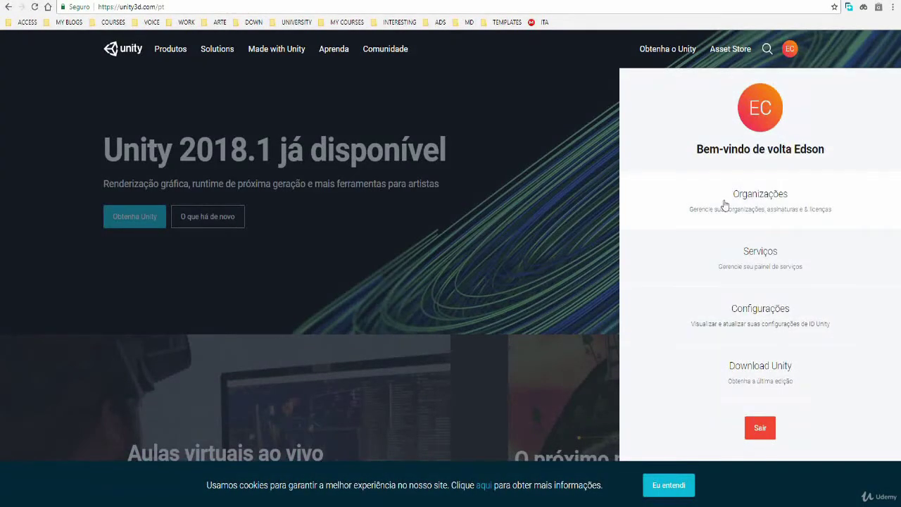
pyautogui.click(768, 200)
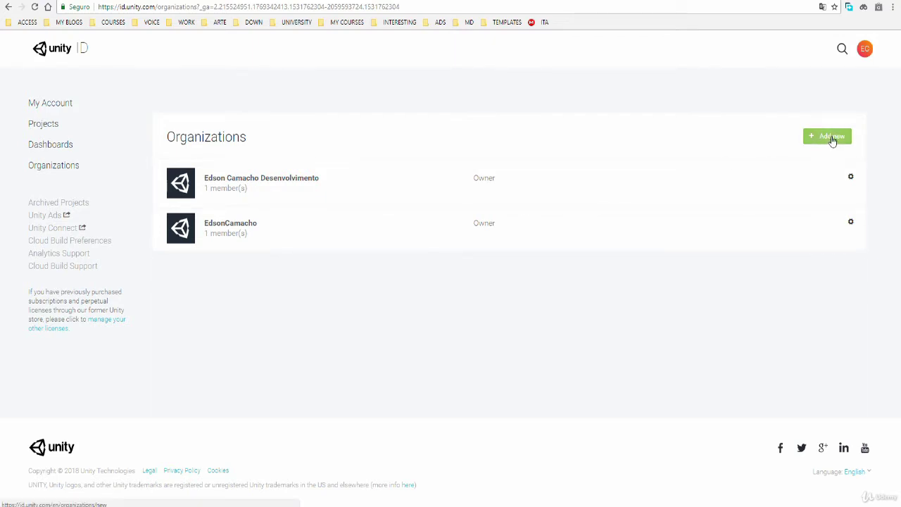
pyautogui.click(838, 139)
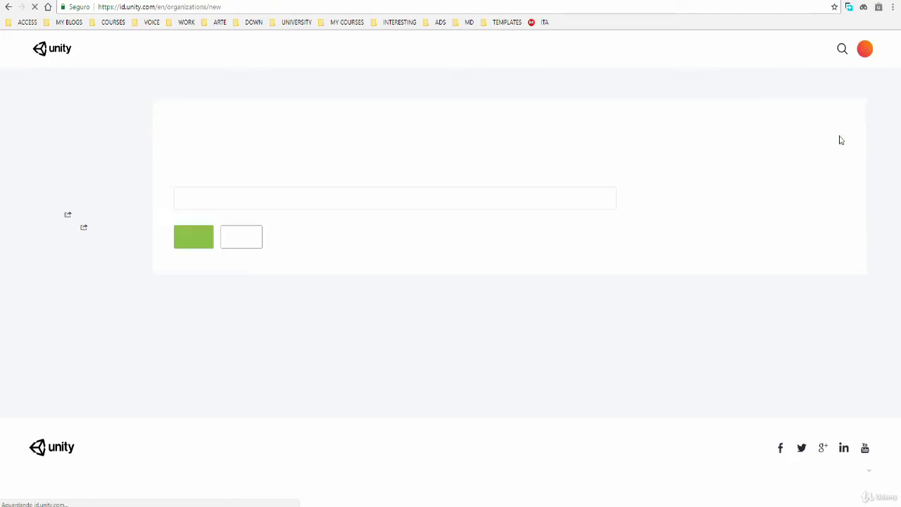
pyautogui.click(197, 202)
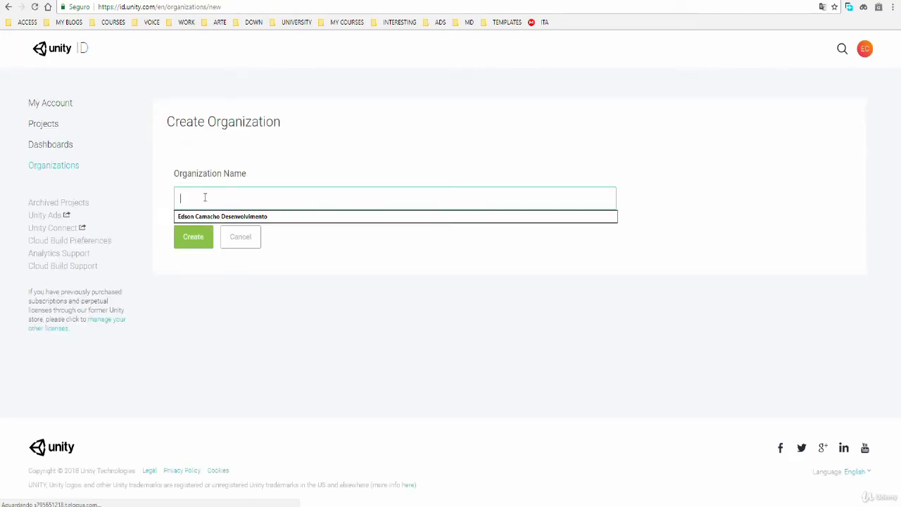
pyautogui.click(252, 217)
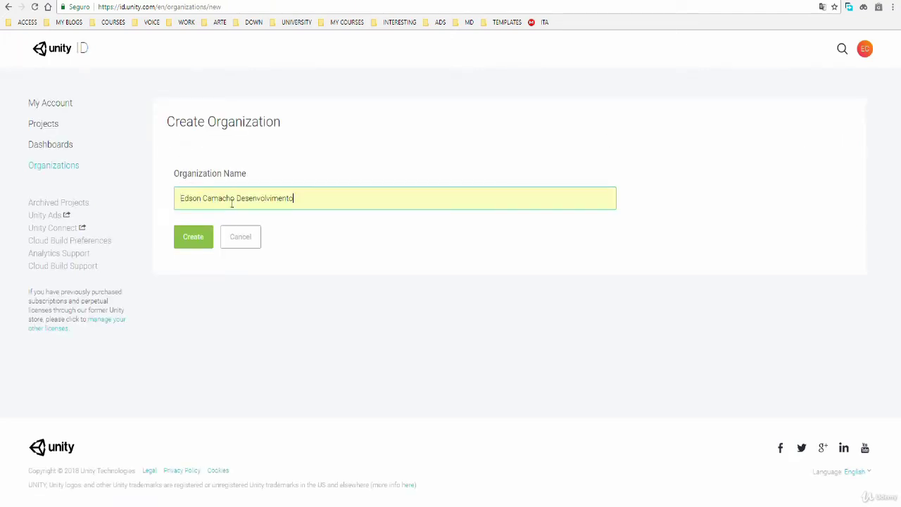
pyautogui.click(202, 241)
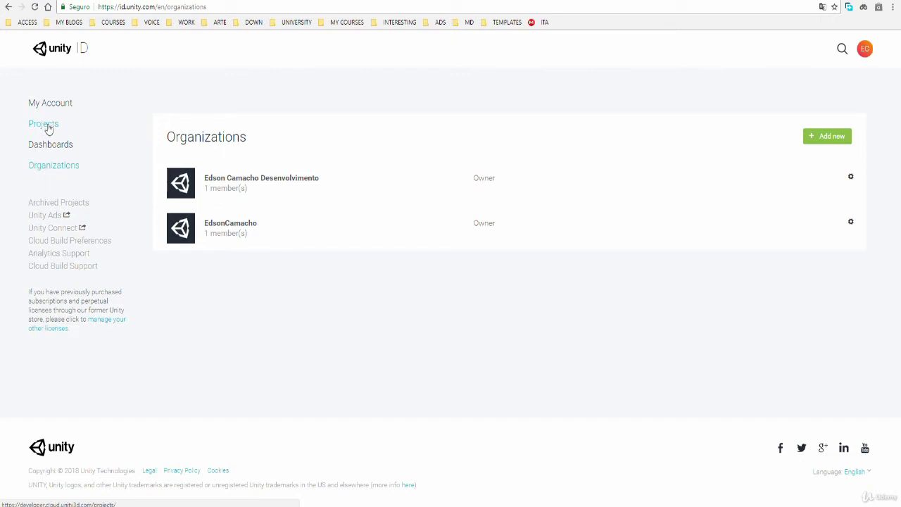
# - View the Dashboard projects list, trying Create New Project with another organization, then cancel it
pyautogui.click(44, 124)
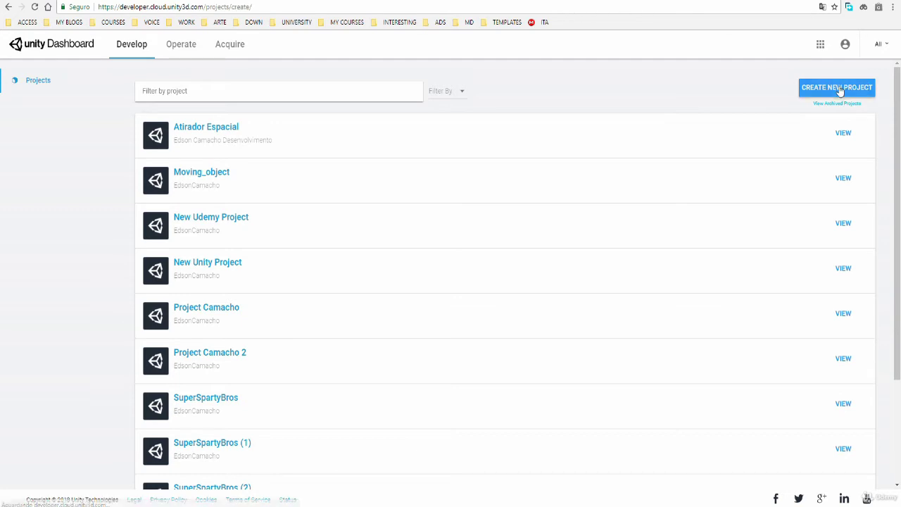
pyautogui.click(838, 90)
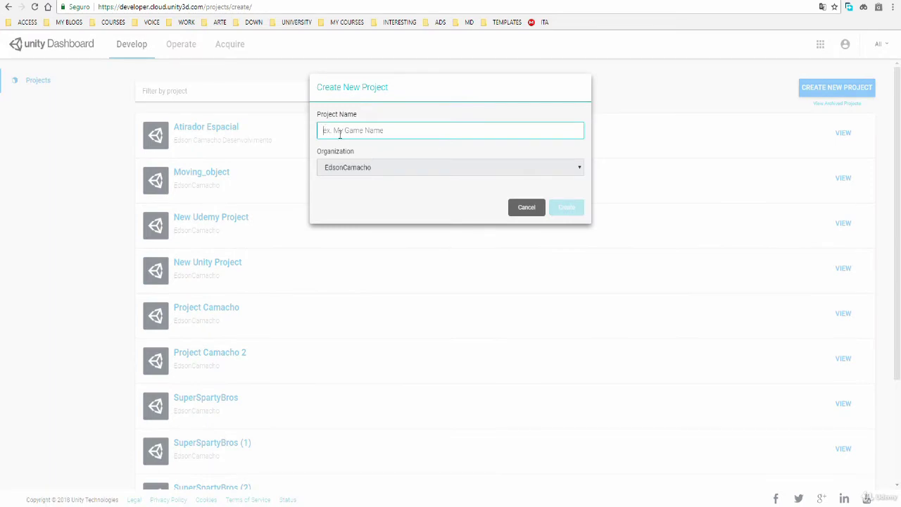
pyautogui.click(375, 169)
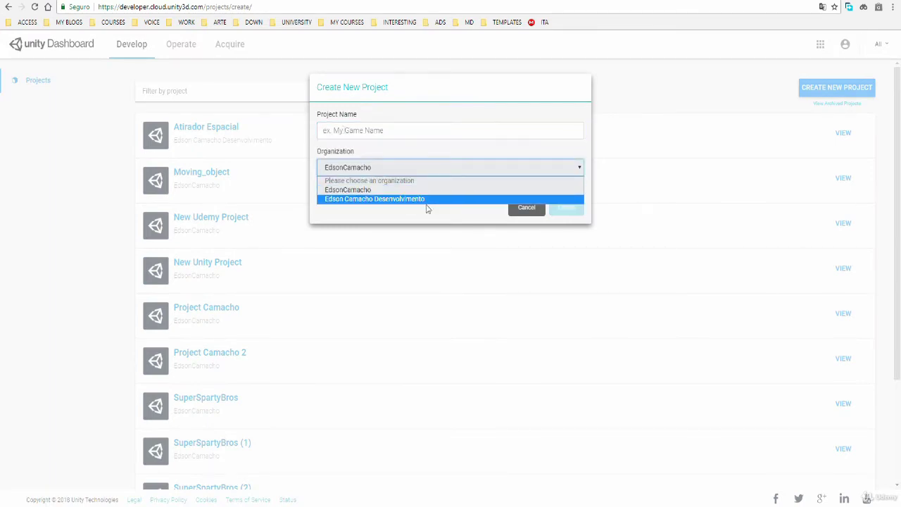
pyautogui.click(396, 200)
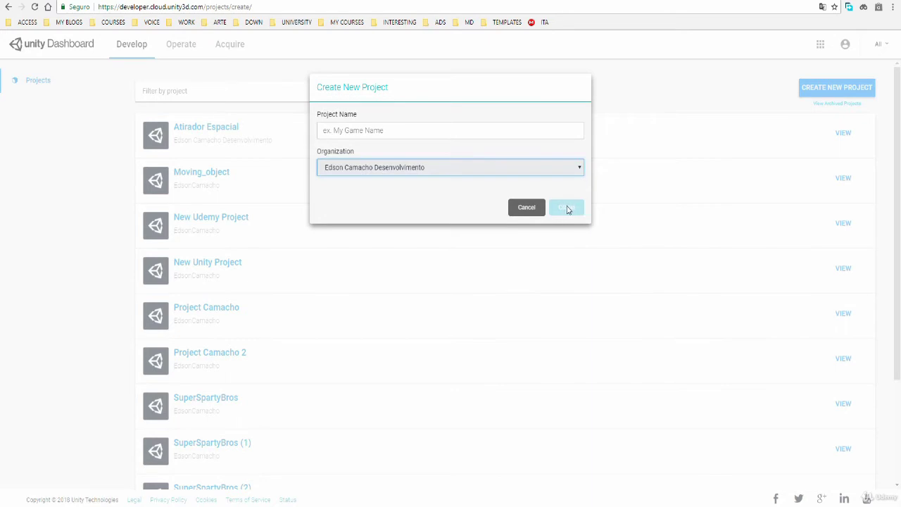
pyautogui.click(526, 211)
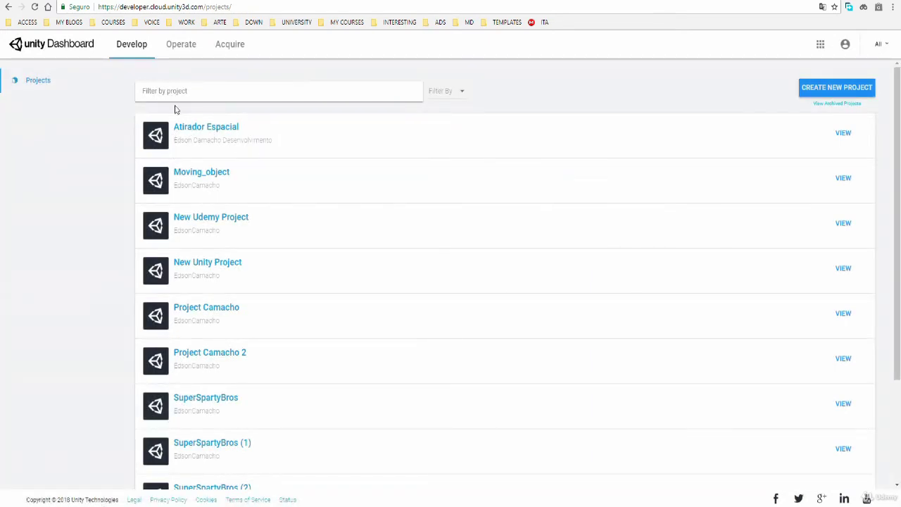
# - On the Atirador Espacial project page, enable analytics and Unity Collaborate
pyautogui.click(208, 131)
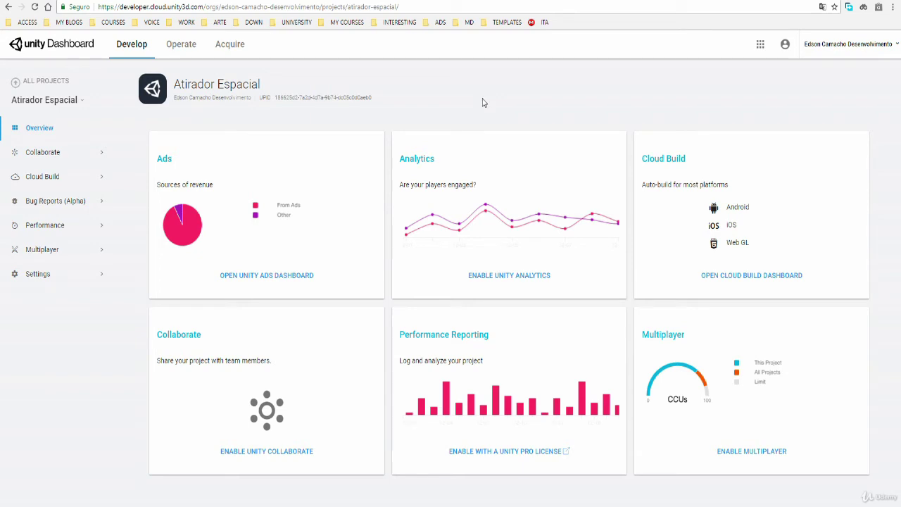
pyautogui.click(473, 276)
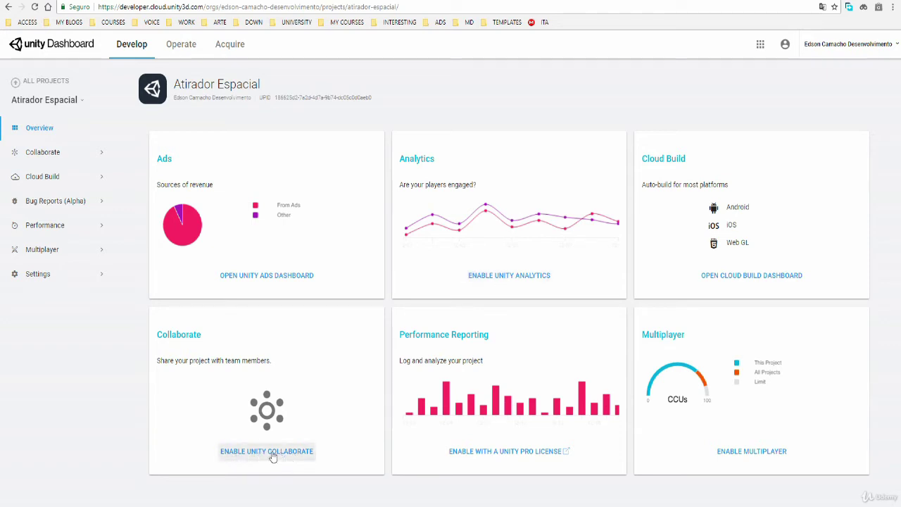
pyautogui.click(273, 457)
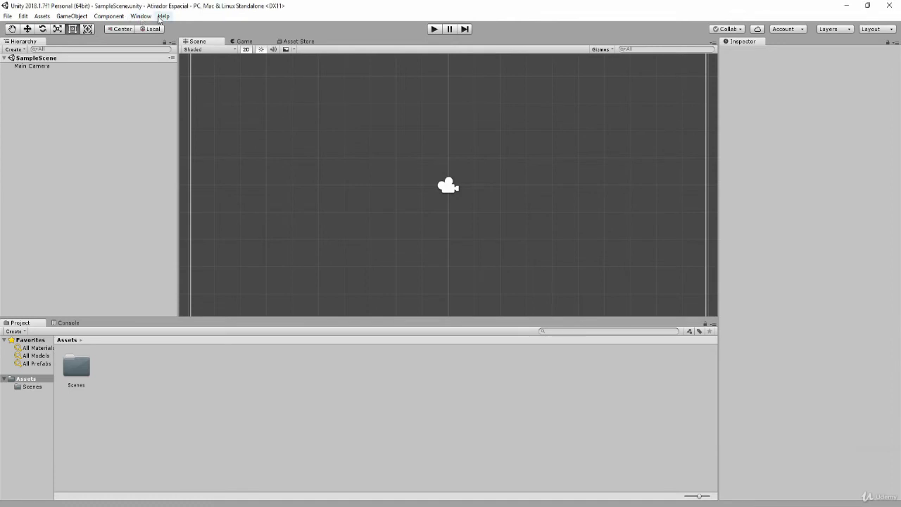
# - Show the Services tab via Window > Services in the Unity Editor
pyautogui.click(140, 16)
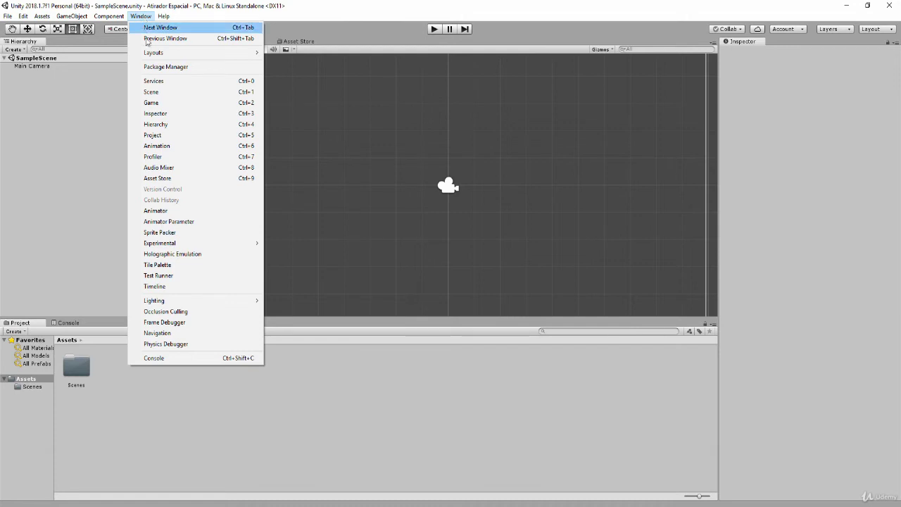
pyautogui.moveTo(151, 55)
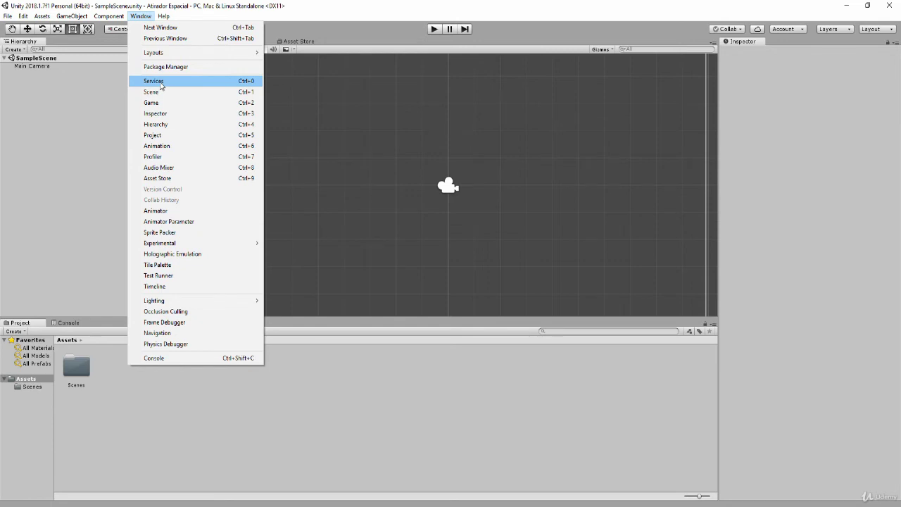
pyautogui.click(154, 81)
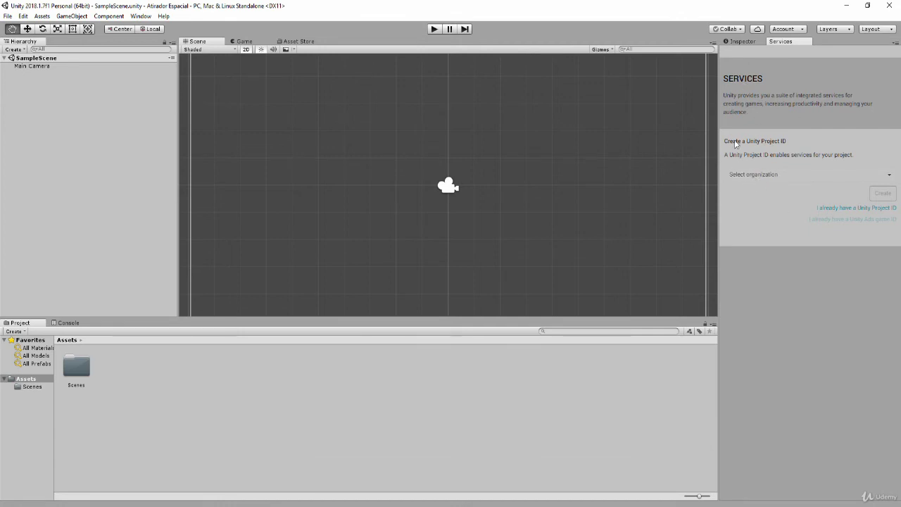
# - Create a Unity Project ID for Atirador Espacial under the company organization
pyautogui.click(817, 180)
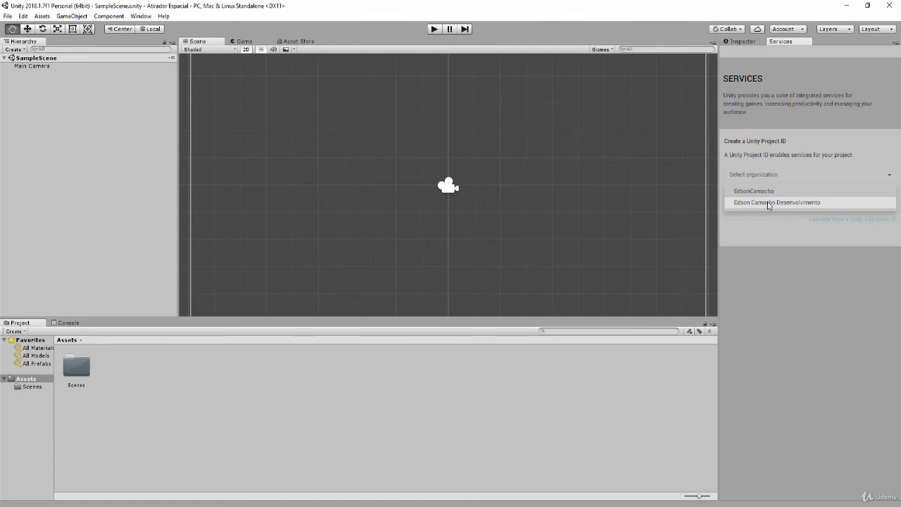
pyautogui.click(768, 203)
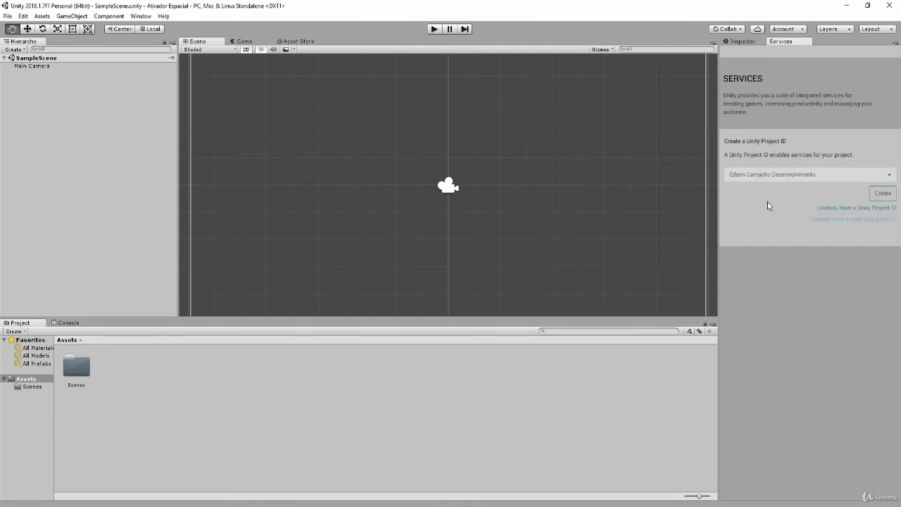
pyautogui.click(886, 196)
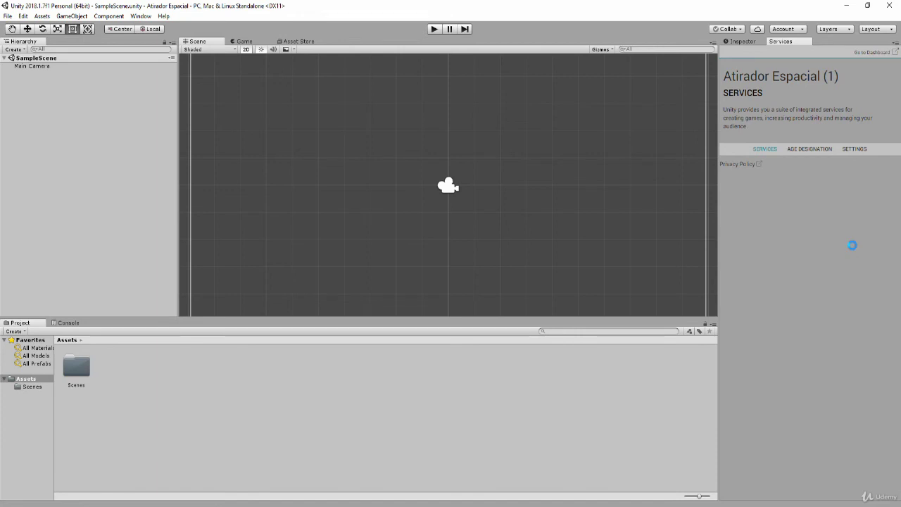
# - Switch the Collaborate service on for the project from the Services list
pyautogui.press('q')
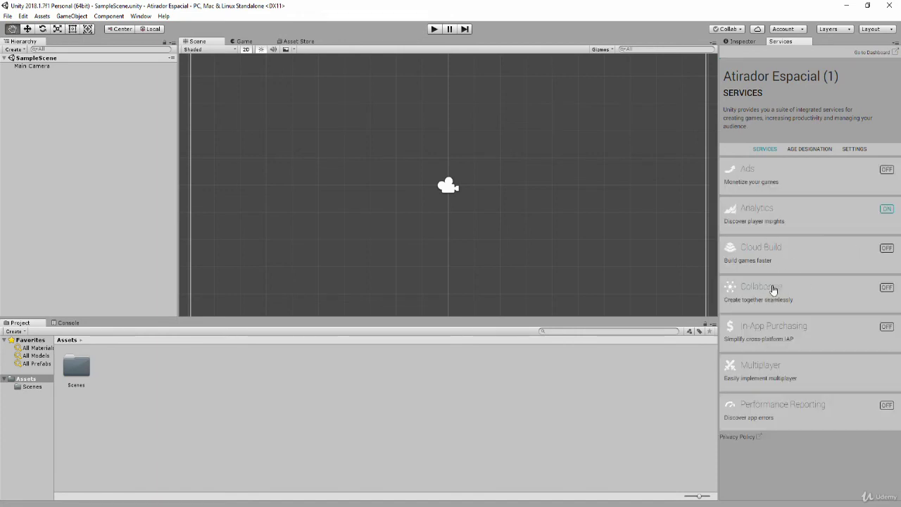
pyautogui.click(773, 293)
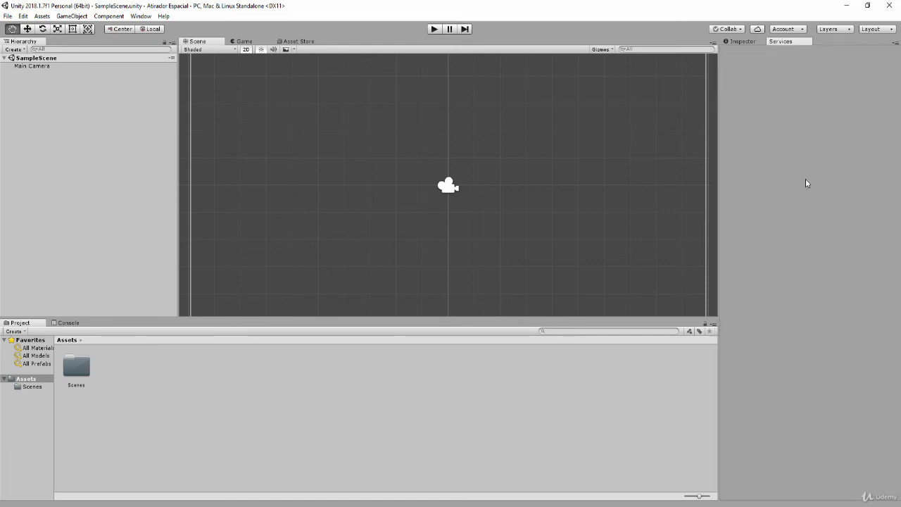
pyautogui.press('t')
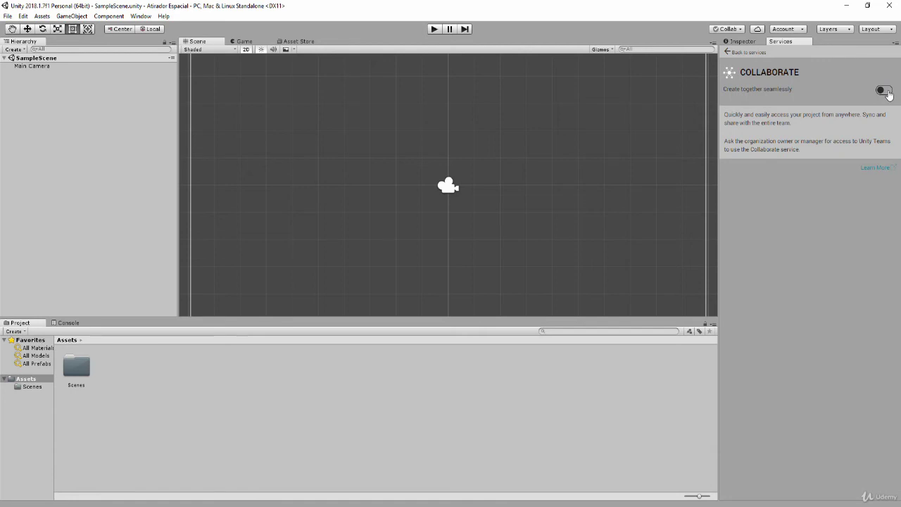
pyautogui.click(888, 92)
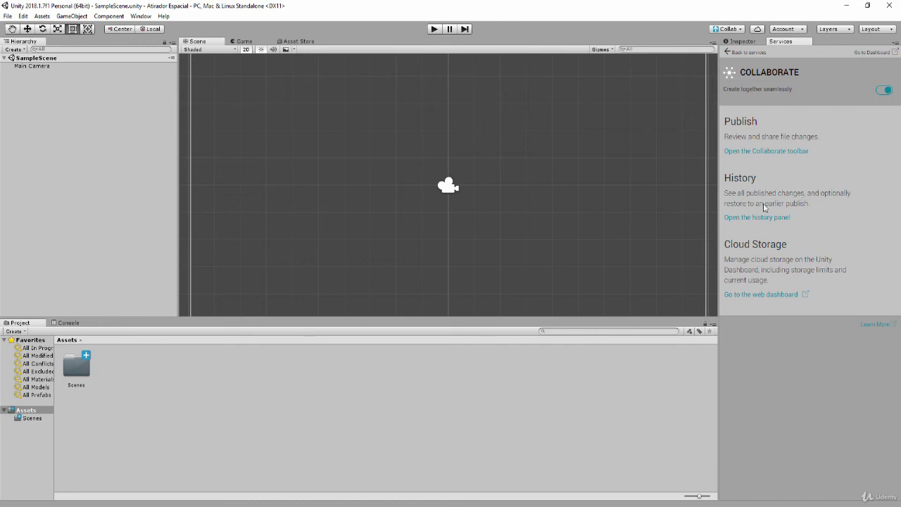
# - Save SampleScene with File > Save Scenes
pyautogui.click(7, 16)
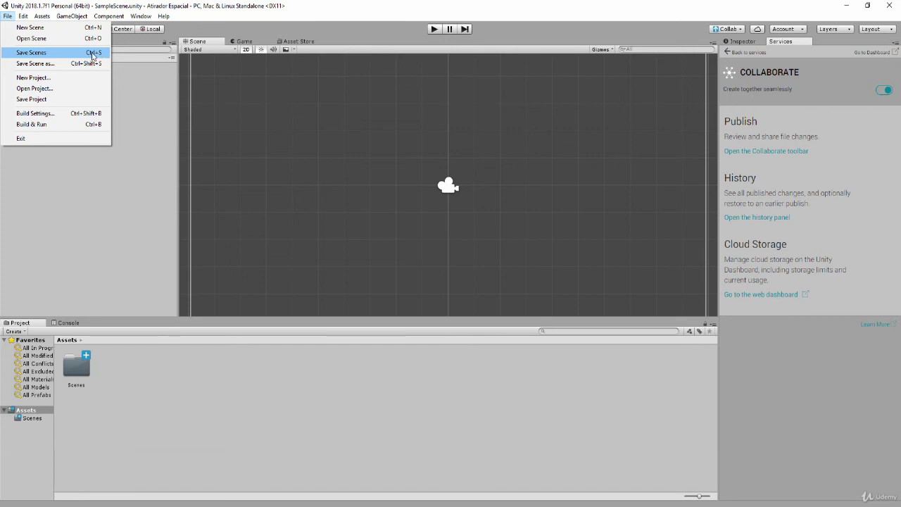
pyautogui.click(89, 54)
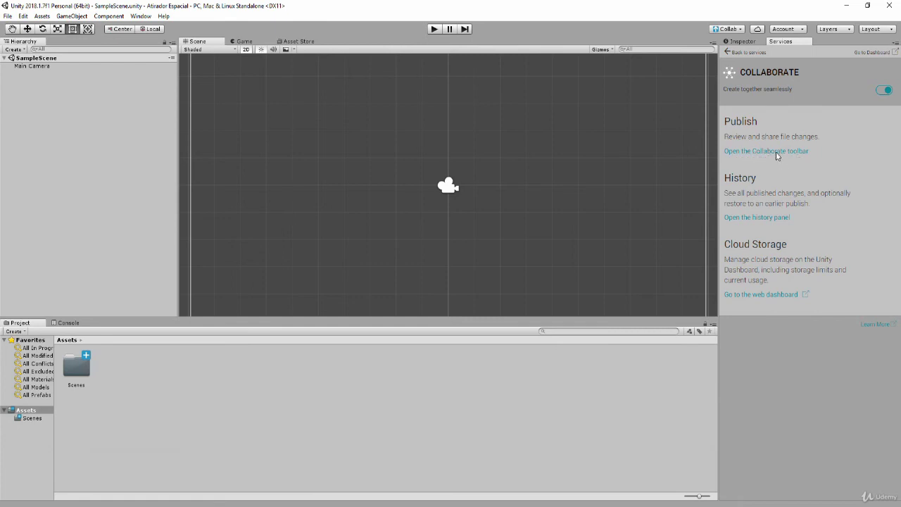
# - Publish the first Collaborate commit with message "Iniciando commits", then dismiss the popup
pyautogui.click(767, 154)
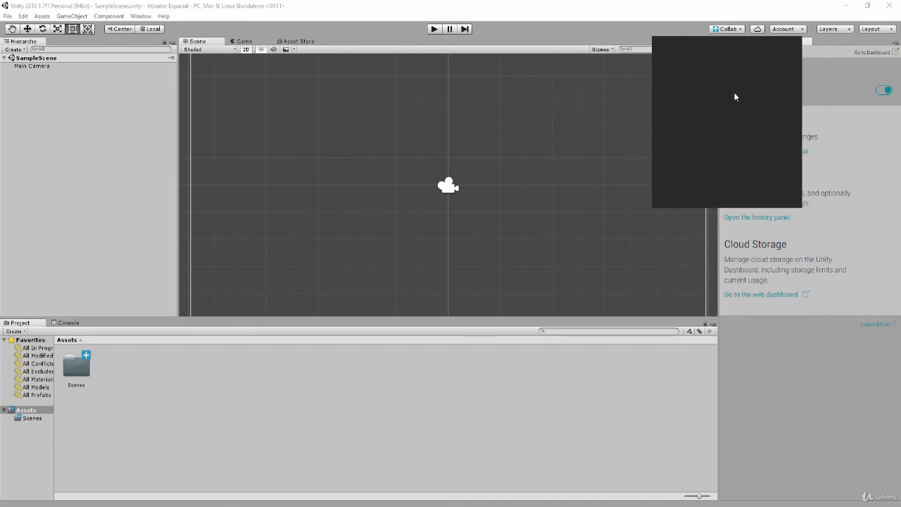
pyautogui.click(698, 66)
pyautogui.write('Iniciando commits')
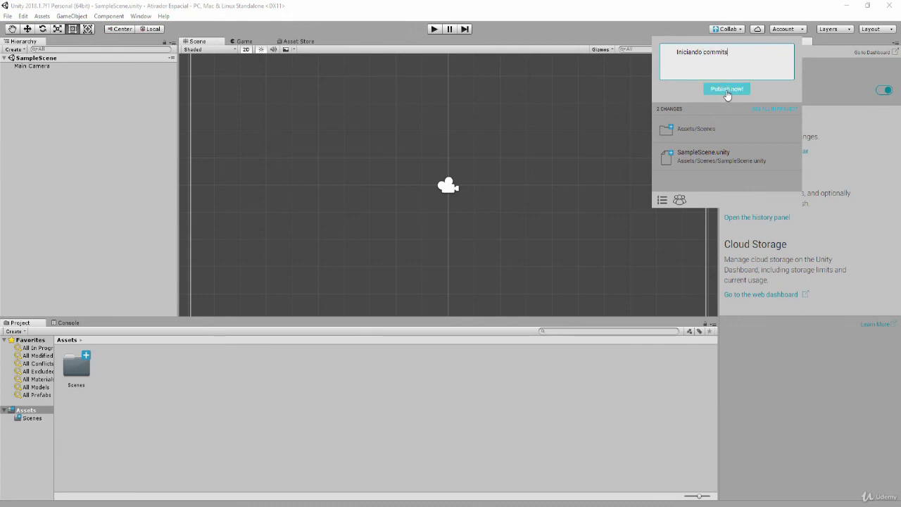
pyautogui.click(728, 90)
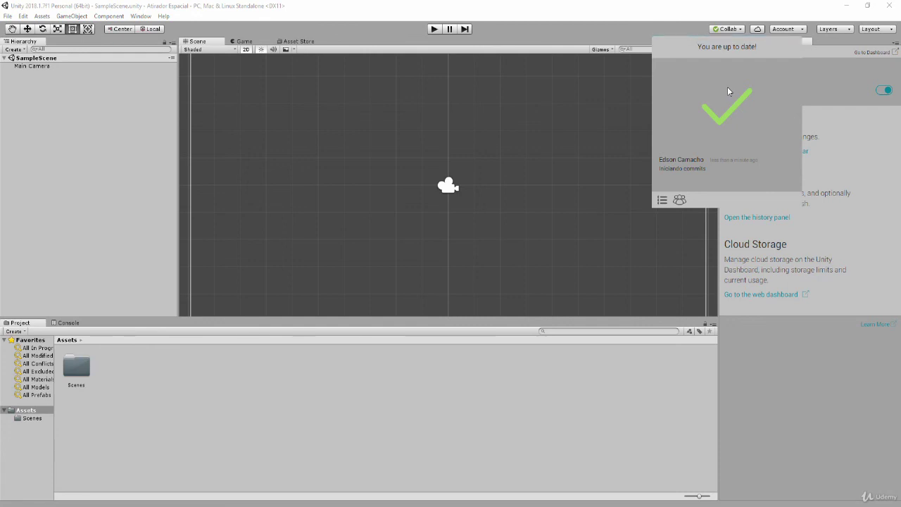
pyautogui.press('Escape')
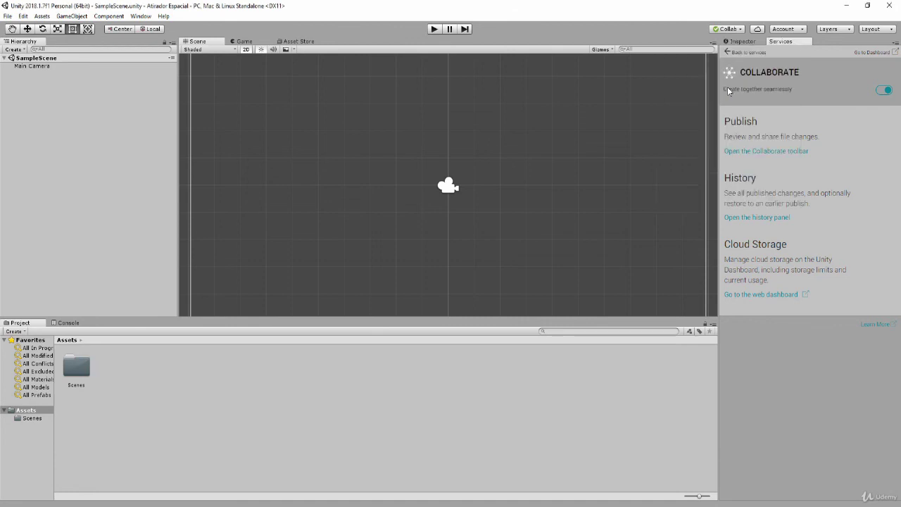